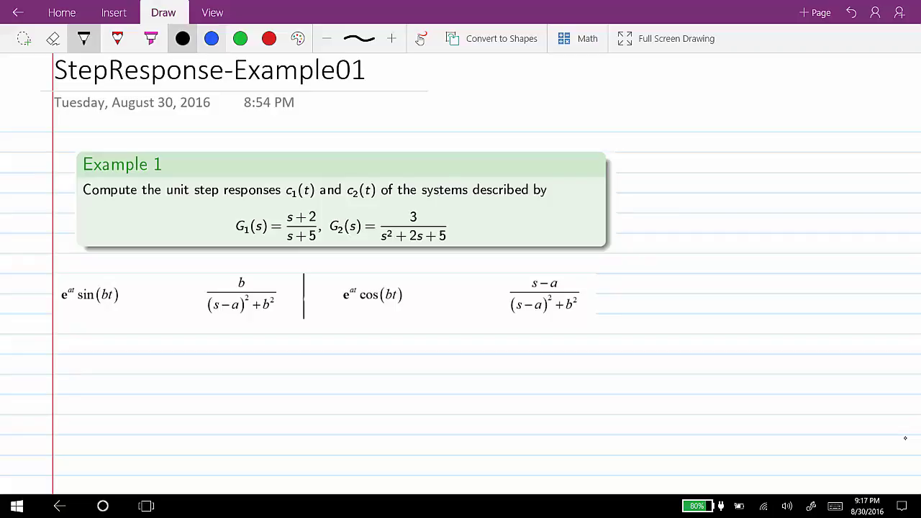
# Step: Select the blue pen colour on the Draw tab
pyautogui.click(211, 38)
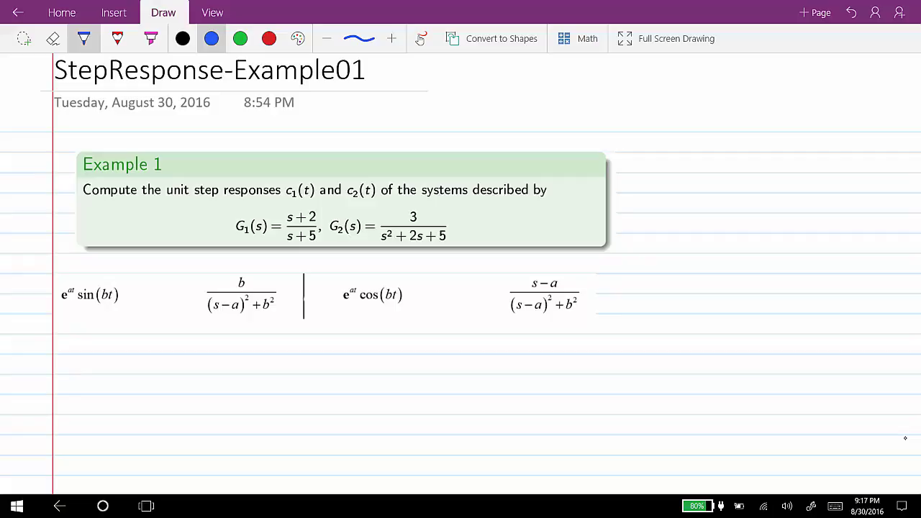
# Step: Handwrite G1(s) = (s+2)/(s+5) followed by a comma
pyautogui.moveTo(156, 369)
pyautogui.mouseDown()
pyautogui.moveTo(136, 383)
pyautogui.moveTo(181, 387)
pyautogui.mouseUp()
pyautogui.moveTo(190, 376); pyautogui.dragTo(201, 376)
pyautogui.moveTo(192, 384); pyautogui.dragTo(303, 375)
pyautogui.moveTo(238, 359); pyautogui.dragTo(228, 372)
pyautogui.moveTo(244, 367)
pyautogui.mouseDown()
pyautogui.moveTo(259, 365)
pyautogui.moveTo(251, 373)
pyautogui.mouseUp()
pyautogui.moveTo(264, 360); pyautogui.dragTo(276, 369)
pyautogui.moveTo(236, 395)
pyautogui.mouseDown()
pyautogui.moveTo(229, 405)
pyautogui.moveTo(263, 398)
pyautogui.mouseUp()
pyautogui.moveTo(257, 392)
pyautogui.mouseDown()
pyautogui.moveTo(256, 404)
pyautogui.moveTo(270, 390)
pyautogui.mouseUp()
pyautogui.moveTo(271, 391); pyautogui.dragTo(270, 404)
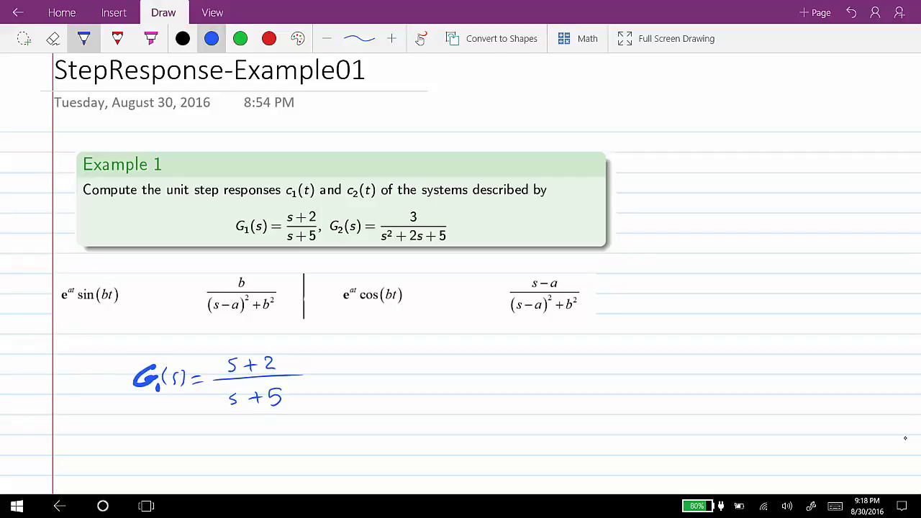
pyautogui.moveTo(316, 373)
pyautogui.mouseDown()
pyautogui.moveTo(314, 382)
pyautogui.moveTo(356, 382)
pyautogui.mouseUp()
# Step: Write C(s) = G1(s)R(s) after the G1 fraction
pyautogui.moveTo(367, 371)
pyautogui.mouseDown()
pyautogui.moveTo(361, 380)
pyautogui.moveTo(396, 370)
pyautogui.mouseUp()
pyautogui.moveTo(384, 377); pyautogui.dragTo(433, 378)
pyautogui.moveTo(437, 366); pyautogui.dragTo(441, 376)
pyautogui.moveTo(448, 365)
pyautogui.mouseDown()
pyautogui.moveTo(450, 376)
pyautogui.moveTo(461, 376)
pyautogui.mouseUp()
pyautogui.moveTo(464, 362); pyautogui.dragTo(475, 377)
pyautogui.moveTo(481, 365); pyautogui.dragTo(478, 375)
pyautogui.moveTo(490, 365); pyautogui.dragTo(485, 376)
pyautogui.moveTo(492, 365)
pyautogui.mouseDown()
pyautogui.moveTo(510, 385)
pyautogui.moveTo(531, 375)
pyautogui.mouseUp()
# Step: Define the step input as R(s) = 1/s
pyautogui.moveTo(531, 363)
pyautogui.mouseDown()
pyautogui.moveTo(541, 376)
pyautogui.moveTo(557, 365)
pyautogui.mouseUp()
pyautogui.moveTo(548, 370)
pyautogui.mouseDown()
pyautogui.moveTo(558, 370)
pyautogui.moveTo(550, 375)
pyautogui.mouseUp()
pyautogui.moveTo(566, 364)
pyautogui.mouseDown()
pyautogui.moveTo(560, 374)
pyautogui.moveTo(574, 375)
pyautogui.mouseUp()
pyautogui.moveTo(581, 365); pyautogui.dragTo(590, 370)
pyautogui.moveTo(600, 354)
pyautogui.mouseDown()
pyautogui.moveTo(607, 346)
pyautogui.moveTo(604, 369)
pyautogui.mouseUp()
pyautogui.moveTo(612, 368)
pyautogui.mouseDown()
pyautogui.moveTo(626, 361)
pyautogui.moveTo(614, 368)
pyautogui.mouseUp()
pyautogui.moveTo(613, 373); pyautogui.dragTo(606, 387)
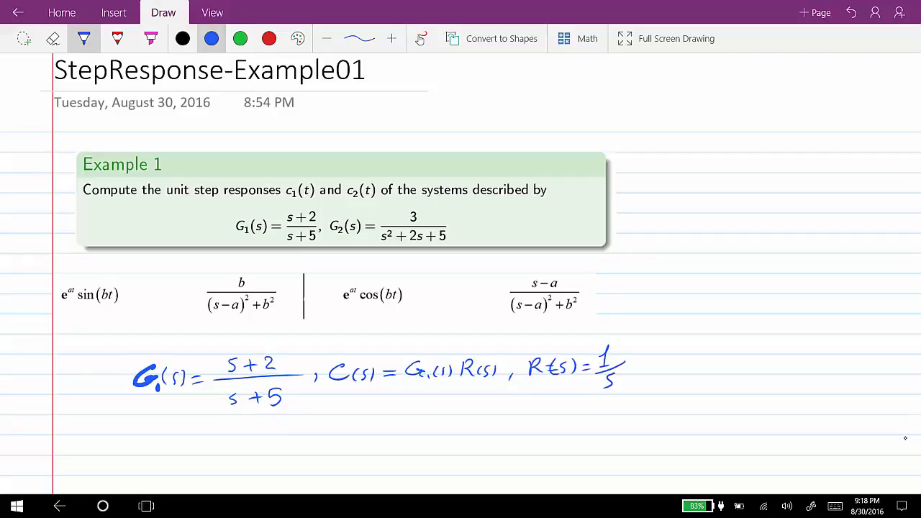
# Step: On a new line, write C(s) = 1/s · (s+2)/(s+5)
pyautogui.moveTo(163, 431); pyautogui.dragTo(162, 446)
pyautogui.moveTo(177, 431); pyautogui.dragTo(180, 447)
pyautogui.moveTo(192, 433)
pyautogui.mouseDown()
pyautogui.moveTo(192, 446)
pyautogui.moveTo(222, 436)
pyautogui.mouseUp()
pyautogui.moveTo(207, 442)
pyautogui.mouseDown()
pyautogui.moveTo(303, 442)
pyautogui.moveTo(261, 435)
pyautogui.moveTo(271, 434)
pyautogui.mouseUp()
pyautogui.moveTo(269, 449); pyautogui.dragTo(260, 459)
pyautogui.click(309, 440)
pyautogui.moveTo(317, 441); pyautogui.dragTo(422, 436)
pyautogui.click(361, 428)
pyautogui.moveTo(353, 421)
pyautogui.mouseDown()
pyautogui.moveTo(346, 432)
pyautogui.moveTo(373, 429)
pyautogui.mouseUp()
pyautogui.moveTo(366, 425)
pyautogui.mouseDown()
pyautogui.moveTo(366, 437)
pyautogui.moveTo(389, 433)
pyautogui.moveTo(344, 464)
pyautogui.mouseUp()
pyautogui.moveTo(360, 458)
pyautogui.mouseDown()
pyautogui.moveTo(375, 458)
pyautogui.moveTo(366, 465)
pyautogui.mouseUp()
pyautogui.moveTo(386, 451); pyautogui.dragTo(376, 464)
pyautogui.moveTo(431, 432); pyautogui.dragTo(441, 430)
# Step: Simplify the product to (s+2)/[s(s+5)]
pyautogui.moveTo(434, 439); pyautogui.dragTo(549, 437)
pyautogui.moveTo(482, 422); pyautogui.dragTo(475, 433)
pyautogui.moveTo(491, 426)
pyautogui.mouseDown()
pyautogui.moveTo(504, 426)
pyautogui.moveTo(497, 431)
pyautogui.mouseUp()
pyautogui.moveTo(511, 419)
pyautogui.mouseDown()
pyautogui.moveTo(521, 432)
pyautogui.moveTo(470, 458)
pyautogui.moveTo(493, 459)
pyautogui.mouseUp()
pyautogui.moveTo(502, 454); pyautogui.dragTo(509, 458)
pyautogui.moveTo(517, 451)
pyautogui.mouseDown()
pyautogui.moveTo(525, 447)
pyautogui.moveTo(519, 458)
pyautogui.mouseUp()
pyautogui.moveTo(528, 444); pyautogui.dragTo(530, 461)
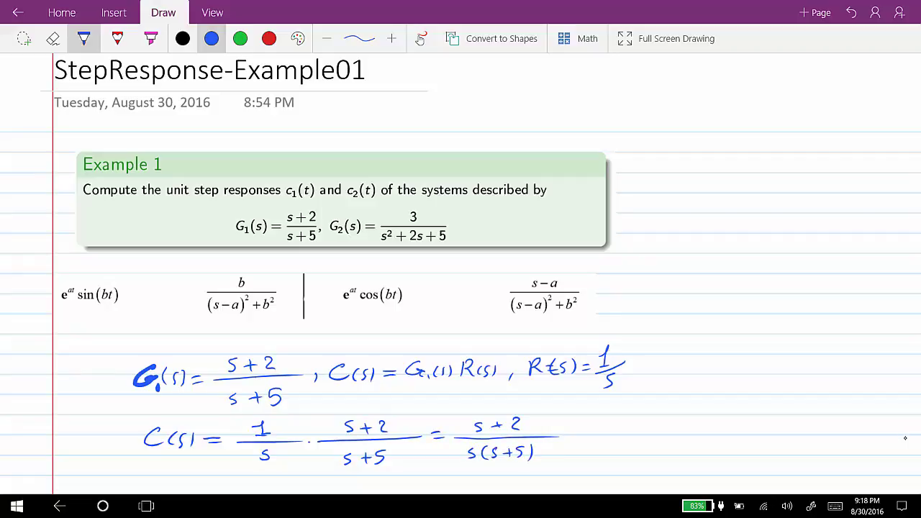
# Step: Pose C(t) = ? at the end of the line
pyautogui.moveTo(612, 425); pyautogui.dragTo(621, 439)
pyautogui.moveTo(631, 420)
pyautogui.mouseDown()
pyautogui.moveTo(629, 439)
pyautogui.moveTo(634, 427)
pyautogui.mouseUp()
pyautogui.moveTo(637, 422)
pyautogui.mouseDown()
pyautogui.moveTo(639, 440)
pyautogui.moveTo(658, 428)
pyautogui.mouseUp()
pyautogui.moveTo(647, 434); pyautogui.dragTo(669, 432)
pyautogui.click(669, 437)
# Step: Start a new line below with C(s) =
pyautogui.scroll(-4, 461, 288)
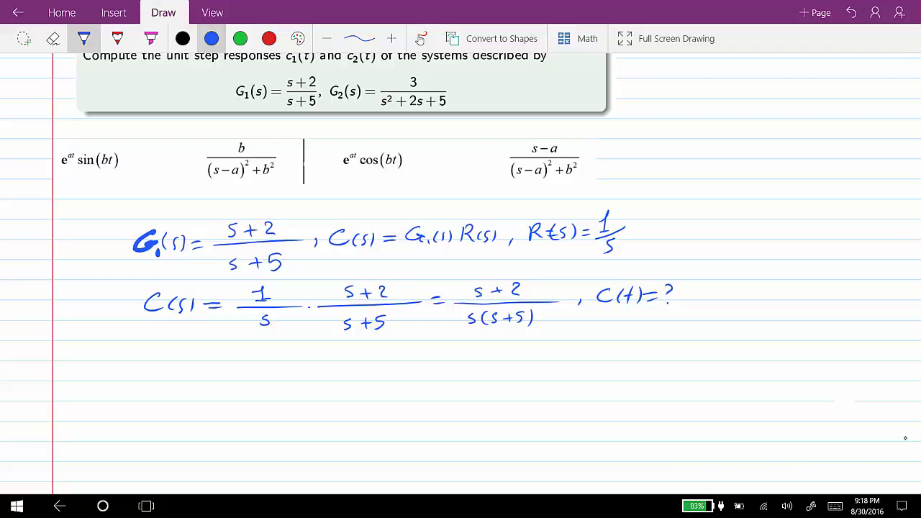
pyautogui.moveTo(184, 360); pyautogui.dragTo(186, 373)
pyautogui.moveTo(194, 360); pyautogui.dragTo(198, 373)
pyautogui.moveTo(208, 359)
pyautogui.mouseDown()
pyautogui.moveTo(210, 374)
pyautogui.moveTo(229, 364)
pyautogui.mouseUp()
pyautogui.moveTo(219, 370)
pyautogui.mouseDown()
pyautogui.moveTo(288, 365)
pyautogui.moveTo(263, 354)
pyautogui.moveTo(270, 363)
pyautogui.mouseUp()
# Step: Write the partial fractions A/s + B/(s+5)
pyautogui.moveTo(259, 359)
pyautogui.mouseDown()
pyautogui.moveTo(268, 359)
pyautogui.moveTo(258, 384)
pyautogui.moveTo(305, 365)
pyautogui.mouseUp()
pyautogui.moveTo(298, 358)
pyautogui.mouseDown()
pyautogui.moveTo(298, 371)
pyautogui.moveTo(391, 363)
pyautogui.mouseUp()
pyautogui.moveTo(335, 371); pyautogui.dragTo(327, 382)
pyautogui.moveTo(341, 375)
pyautogui.mouseDown()
pyautogui.moveTo(352, 374)
pyautogui.moveTo(347, 382)
pyautogui.mouseUp()
pyautogui.moveTo(359, 371)
pyautogui.mouseDown()
pyautogui.moveTo(369, 381)
pyautogui.moveTo(360, 373)
pyautogui.mouseUp()
pyautogui.moveTo(360, 373); pyautogui.dragTo(357, 389)
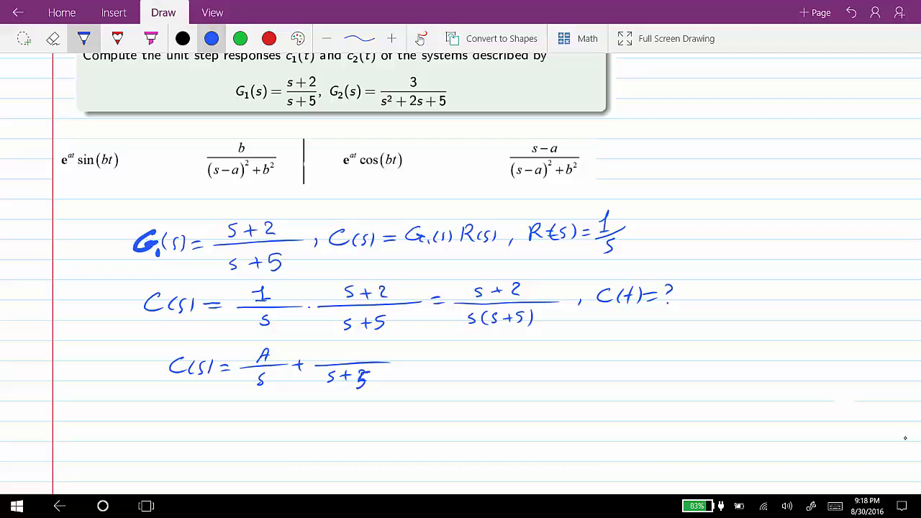
pyautogui.moveTo(322, 344); pyautogui.dragTo(322, 357)
pyautogui.moveTo(322, 344); pyautogui.dragTo(323, 358)
pyautogui.click(182, 39)
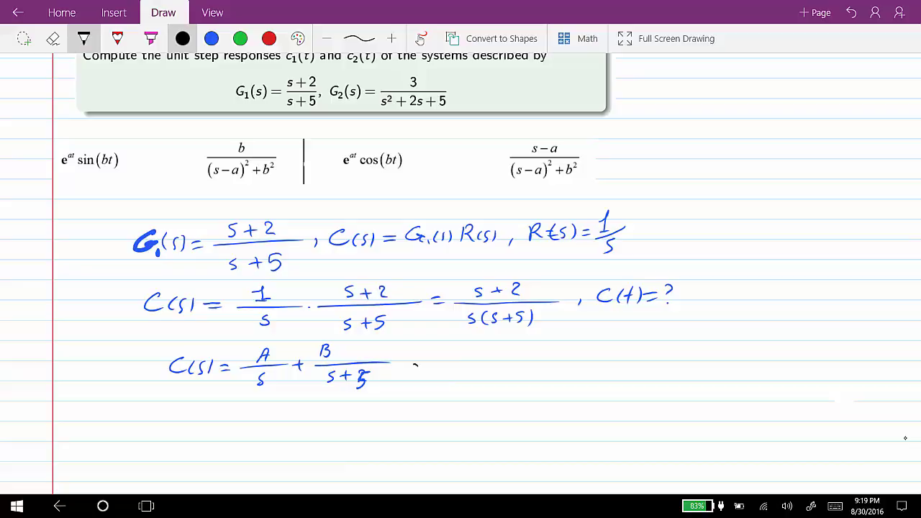
# Step: In black ink, write the coefficient equations A + B = 1 and 5A = 2
pyautogui.moveTo(444, 365)
pyautogui.mouseDown()
pyautogui.moveTo(450, 352)
pyautogui.moveTo(455, 366)
pyautogui.mouseUp()
pyautogui.moveTo(446, 361); pyautogui.dragTo(475, 359)
pyautogui.moveTo(468, 356)
pyautogui.mouseDown()
pyautogui.moveTo(468, 367)
pyautogui.moveTo(478, 365)
pyautogui.mouseUp()
pyautogui.moveTo(478, 354); pyautogui.dragTo(479, 366)
pyautogui.moveTo(493, 358); pyautogui.dragTo(499, 358)
pyautogui.moveTo(493, 363); pyautogui.dragTo(513, 365)
pyautogui.moveTo(444, 380)
pyautogui.mouseDown()
pyautogui.moveTo(442, 393)
pyautogui.moveTo(492, 384)
pyautogui.mouseUp()
pyautogui.moveTo(479, 389); pyautogui.dragTo(546, 387)
# Step: Conclude A = 0.4 from 5A = 2 and box it
pyautogui.moveTo(542, 379)
pyautogui.mouseDown()
pyautogui.moveTo(542, 388)
pyautogui.moveTo(569, 371)
pyautogui.moveTo(573, 386)
pyautogui.mouseUp()
pyautogui.moveTo(565, 380); pyautogui.dragTo(574, 378)
pyautogui.moveTo(580, 377); pyautogui.dragTo(627, 382)
pyautogui.click(614, 382)
pyautogui.moveTo(630, 372); pyautogui.dragTo(630, 386)
pyautogui.moveTo(559, 394)
pyautogui.mouseDown()
pyautogui.moveTo(646, 394)
pyautogui.moveTo(626, 362)
pyautogui.moveTo(557, 393)
pyautogui.mouseUp()
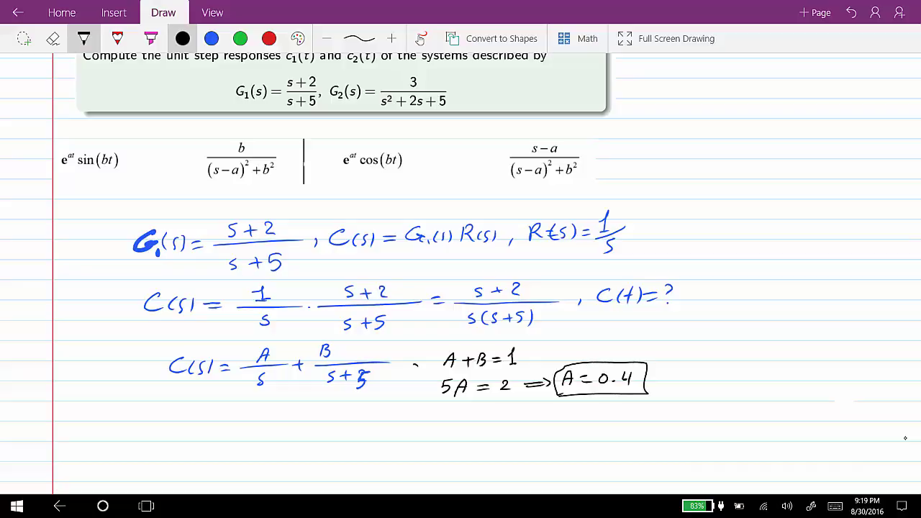
# Step: Conclude B = 0.6 from A + B = 1 and box it
pyautogui.moveTo(527, 351); pyautogui.dragTo(541, 351)
pyautogui.moveTo(528, 355); pyautogui.dragTo(566, 357)
pyautogui.moveTo(567, 344)
pyautogui.mouseDown()
pyautogui.moveTo(568, 357)
pyautogui.moveTo(593, 346)
pyautogui.mouseUp()
pyautogui.moveTo(580, 351)
pyautogui.mouseDown()
pyautogui.moveTo(600, 342)
pyautogui.moveTo(619, 350)
pyautogui.mouseUp()
pyautogui.click(610, 348)
pyautogui.moveTo(560, 336)
pyautogui.mouseDown()
pyautogui.moveTo(647, 353)
pyautogui.moveTo(555, 340)
pyautogui.mouseUp()
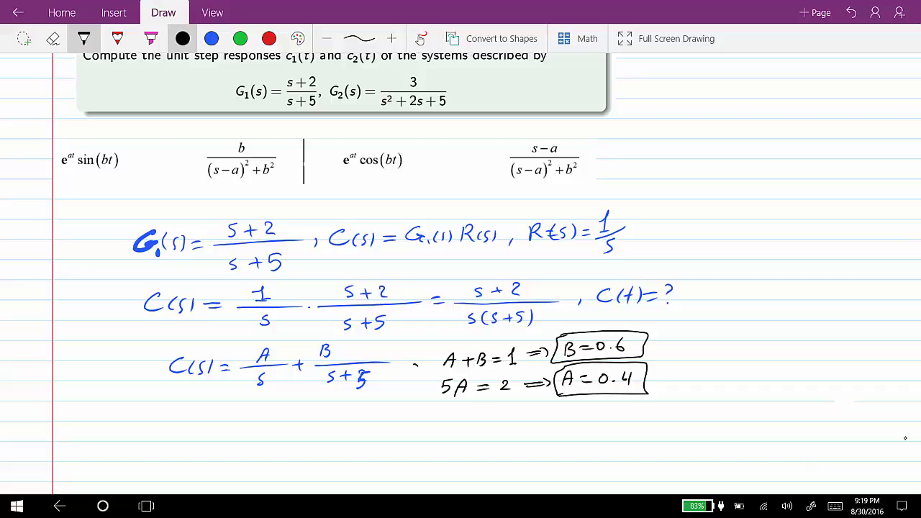
# Step: Write C(s) = 0.4/s + 0.6/(s+5) on a new line
pyautogui.moveTo(192, 415); pyautogui.dragTo(201, 430)
pyautogui.moveTo(214, 419)
pyautogui.mouseDown()
pyautogui.moveTo(210, 430)
pyautogui.moveTo(243, 424)
pyautogui.mouseUp()
pyautogui.moveTo(234, 430)
pyautogui.mouseDown()
pyautogui.moveTo(262, 412)
pyautogui.moveTo(253, 417)
pyautogui.moveTo(288, 419)
pyautogui.mouseUp()
pyautogui.click(268, 420)
pyautogui.moveTo(287, 411); pyautogui.dragTo(279, 430)
pyautogui.moveTo(280, 435)
pyautogui.mouseDown()
pyautogui.moveTo(273, 444)
pyautogui.moveTo(311, 429)
pyautogui.moveTo(302, 437)
pyautogui.moveTo(390, 426)
pyautogui.moveTo(338, 413)
pyautogui.moveTo(365, 414)
pyautogui.moveTo(337, 447)
pyautogui.mouseUp()
pyautogui.click(352, 419)
pyautogui.moveTo(351, 442)
pyautogui.mouseDown()
pyautogui.moveTo(368, 442)
pyautogui.moveTo(360, 445)
pyautogui.mouseUp()
pyautogui.moveTo(377, 434)
pyautogui.mouseDown()
pyautogui.moveTo(372, 446)
pyautogui.moveTo(419, 431)
pyautogui.mouseUp()
# Step: Add ⇒ C(t) = 0.4 after the C(s) expression
pyautogui.moveTo(415, 422); pyautogui.dragTo(469, 436)
pyautogui.moveTo(480, 424)
pyautogui.mouseDown()
pyautogui.moveTo(478, 437)
pyautogui.moveTo(491, 437)
pyautogui.mouseUp()
pyautogui.moveTo(486, 430); pyautogui.dragTo(498, 431)
pyautogui.moveTo(501, 424)
pyautogui.mouseDown()
pyautogui.moveTo(503, 436)
pyautogui.moveTo(523, 429)
pyautogui.mouseUp()
pyautogui.moveTo(513, 433); pyautogui.dragTo(523, 433)
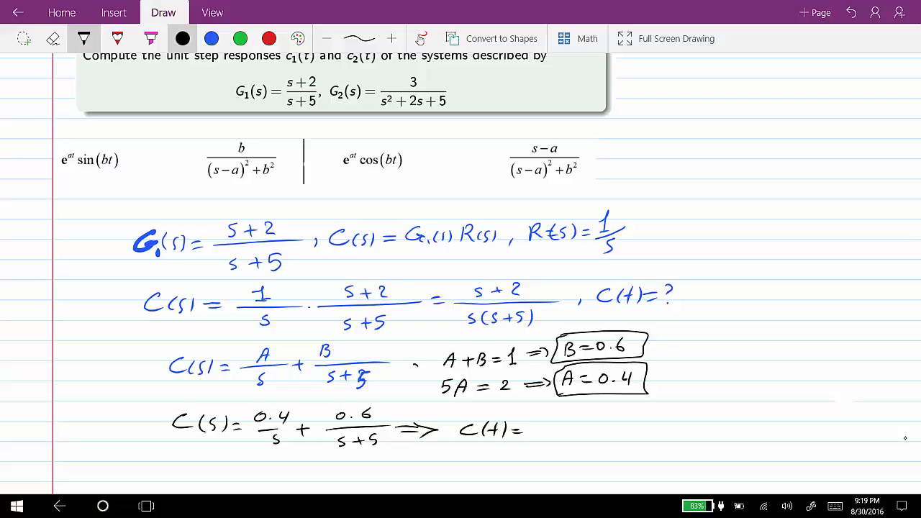
pyautogui.moveTo(536, 424); pyautogui.dragTo(558, 437)
# Step: Complete C(t) = 0.4u(t) + 0.6e^(-5t)u(t)
pyautogui.click(545, 433)
pyautogui.moveTo(569, 425); pyautogui.dragTo(589, 435)
pyautogui.moveTo(598, 421); pyautogui.dragTo(603, 427)
pyautogui.moveTo(605, 421)
pyautogui.mouseDown()
pyautogui.moveTo(607, 436)
pyautogui.moveTo(645, 421)
pyautogui.moveTo(685, 419)
pyautogui.moveTo(694, 429)
pyautogui.mouseUp()
pyautogui.click(655, 430)
pyautogui.moveTo(689, 406); pyautogui.dragTo(702, 410)
pyautogui.moveTo(704, 397)
pyautogui.mouseDown()
pyautogui.moveTo(714, 410)
pyautogui.moveTo(722, 401)
pyautogui.moveTo(729, 427)
pyautogui.moveTo(747, 426)
pyautogui.mouseUp()
pyautogui.moveTo(743, 418); pyautogui.dragTo(760, 429)
# Step: Draw a red box around the C(t) result
pyautogui.click(268, 38)
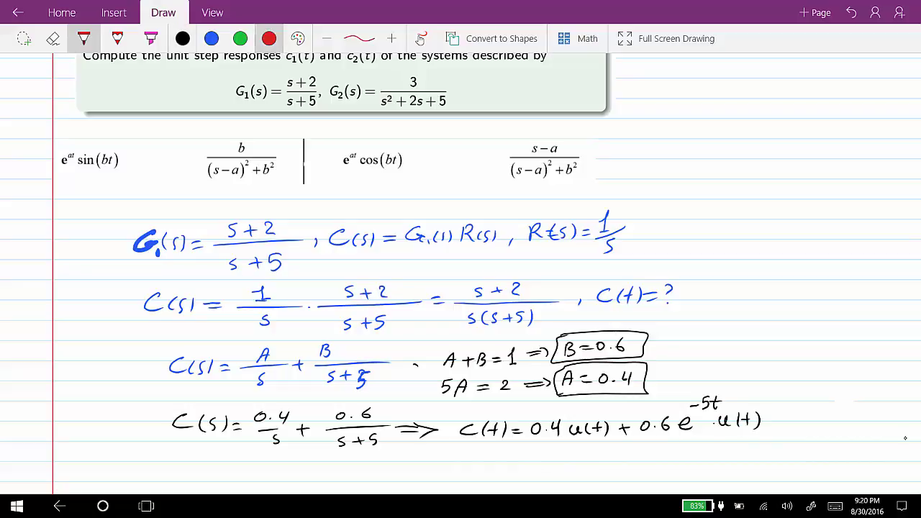
pyautogui.moveTo(457, 413)
pyautogui.mouseDown()
pyautogui.moveTo(713, 395)
pyautogui.moveTo(769, 417)
pyautogui.moveTo(608, 448)
pyautogui.moveTo(455, 432)
pyautogui.moveTo(454, 414)
pyautogui.mouseUp()
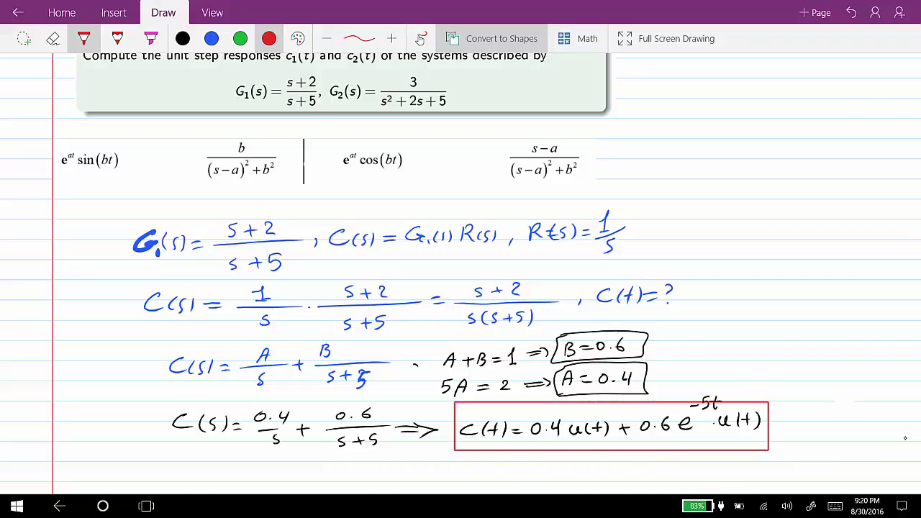
pyautogui.hscroll(-2, 461, 273)
pyautogui.scroll(1, 460, 273)
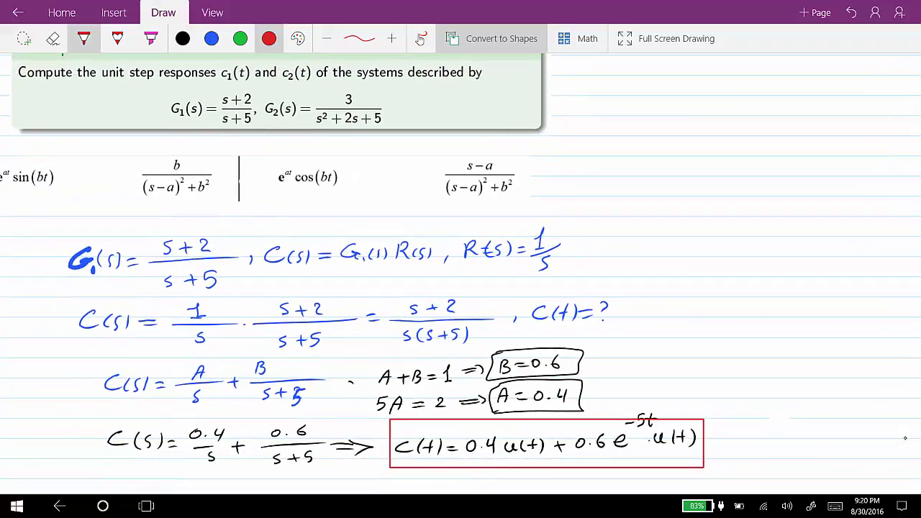
# Step: Add a red subscript 1 so the boxed result reads c1(t)
pyautogui.moveTo(408, 455); pyautogui.dragTo(413, 462)
pyautogui.scroll(3, 461, 273)
pyautogui.hscroll(2, 460, 274)
pyautogui.scroll(1, 460, 274)
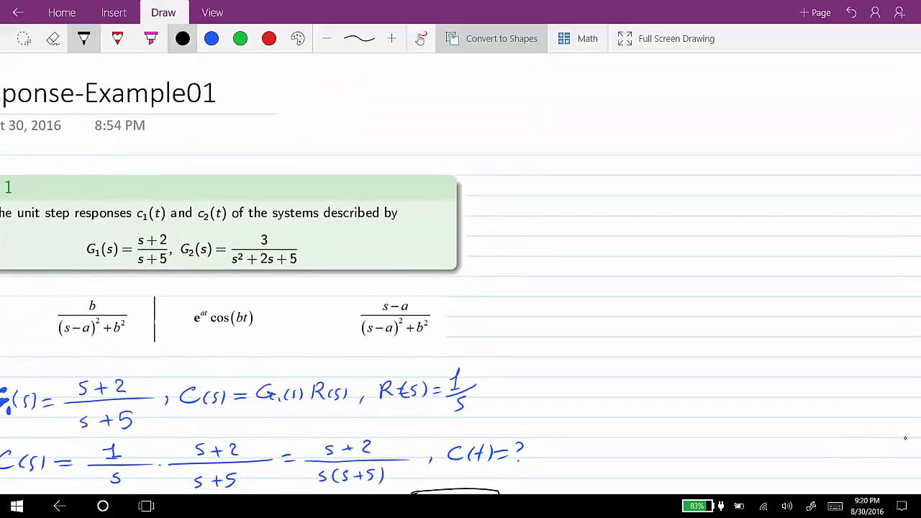
# Step: In a new column, write G2(s) = 3/(s² + 2s + 5)
pyautogui.moveTo(535, 191); pyautogui.dragTo(543, 217)
pyautogui.moveTo(554, 193)
pyautogui.mouseDown()
pyautogui.moveTo(552, 209)
pyautogui.moveTo(570, 208)
pyautogui.mouseUp()
pyautogui.moveTo(582, 199); pyautogui.dragTo(732, 199)
pyautogui.moveTo(648, 180); pyautogui.dragTo(650, 191)
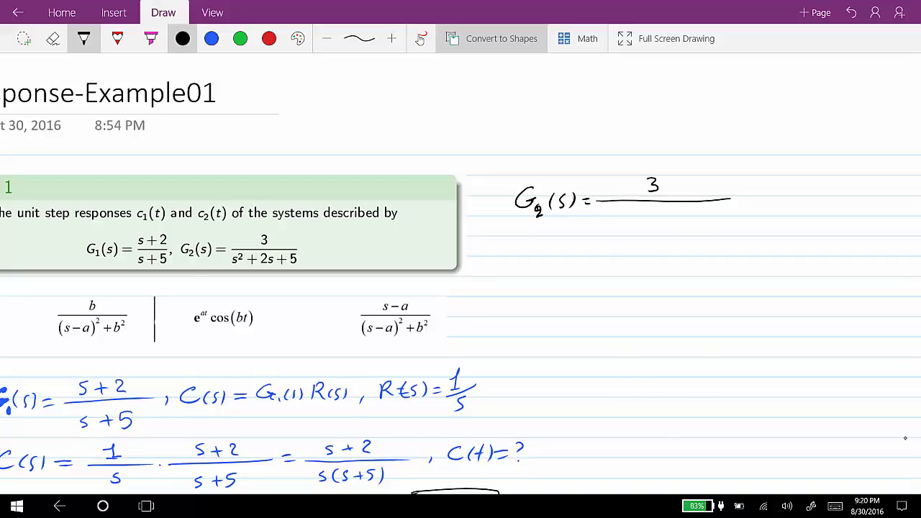
pyautogui.moveTo(613, 216)
pyautogui.mouseDown()
pyautogui.moveTo(606, 229)
pyautogui.moveTo(629, 216)
pyautogui.moveTo(637, 222)
pyautogui.mouseUp()
pyautogui.moveTo(632, 217)
pyautogui.mouseDown()
pyautogui.moveTo(632, 230)
pyautogui.moveTo(689, 218)
pyautogui.mouseUp()
pyautogui.moveTo(682, 214)
pyautogui.mouseDown()
pyautogui.moveTo(696, 225)
pyautogui.moveTo(705, 209)
pyautogui.mouseUp()
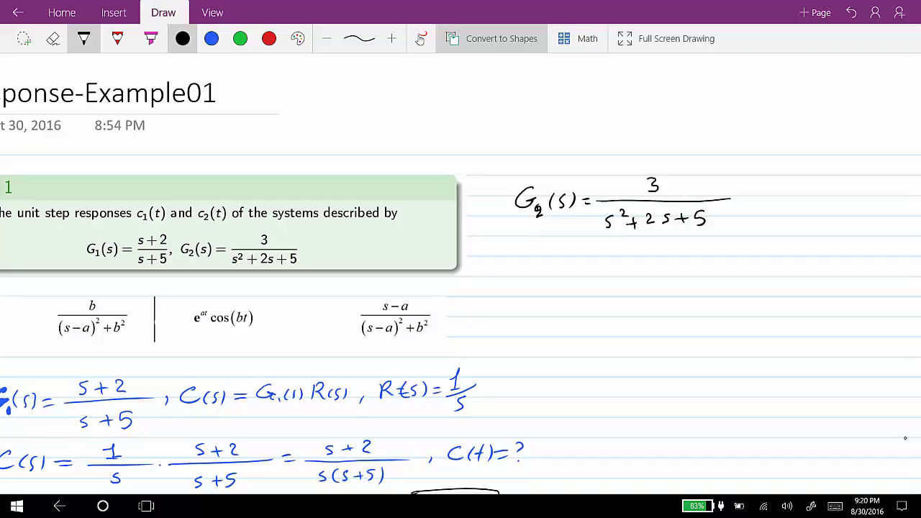
# Step: Write C(s) = G2(s) · 1/s below G2(s)
pyautogui.moveTo(527, 268)
pyautogui.mouseDown()
pyautogui.moveTo(526, 284)
pyautogui.moveTo(573, 276)
pyautogui.mouseUp()
pyautogui.moveTo(563, 283); pyautogui.dragTo(576, 283)
pyautogui.moveTo(605, 269)
pyautogui.mouseDown()
pyautogui.moveTo(602, 279)
pyautogui.moveTo(623, 283)
pyautogui.mouseUp()
pyautogui.moveTo(635, 271)
pyautogui.mouseDown()
pyautogui.moveTo(630, 281)
pyautogui.moveTo(643, 282)
pyautogui.mouseUp()
pyautogui.moveTo(649, 277); pyautogui.dragTo(680, 272)
pyautogui.moveTo(669, 280)
pyautogui.mouseDown()
pyautogui.moveTo(663, 290)
pyautogui.moveTo(675, 279)
pyautogui.mouseUp()
# Step: Write C(s) = 3/[s(s² + 2s + 5)] on the next line and pose C(t)
pyautogui.moveTo(566, 331); pyautogui.dragTo(765, 326)
pyautogui.moveTo(656, 307); pyautogui.dragTo(657, 320)
pyautogui.moveTo(605, 348)
pyautogui.mouseDown()
pyautogui.moveTo(596, 359)
pyautogui.moveTo(648, 346)
pyautogui.moveTo(662, 352)
pyautogui.mouseUp()
pyautogui.moveTo(657, 347)
pyautogui.mouseDown()
pyautogui.moveTo(657, 360)
pyautogui.moveTo(686, 356)
pyautogui.mouseUp()
pyautogui.moveTo(701, 351); pyautogui.dragTo(723, 358)
pyautogui.moveTo(722, 342); pyautogui.dragTo(740, 359)
pyautogui.moveTo(520, 323); pyautogui.dragTo(518, 335)
pyautogui.moveTo(529, 324)
pyautogui.mouseDown()
pyautogui.moveTo(526, 334)
pyautogui.moveTo(539, 334)
pyautogui.mouseUp()
pyautogui.moveTo(549, 323); pyautogui.dragTo(551, 335)
pyautogui.scroll(-2, 906, 438)
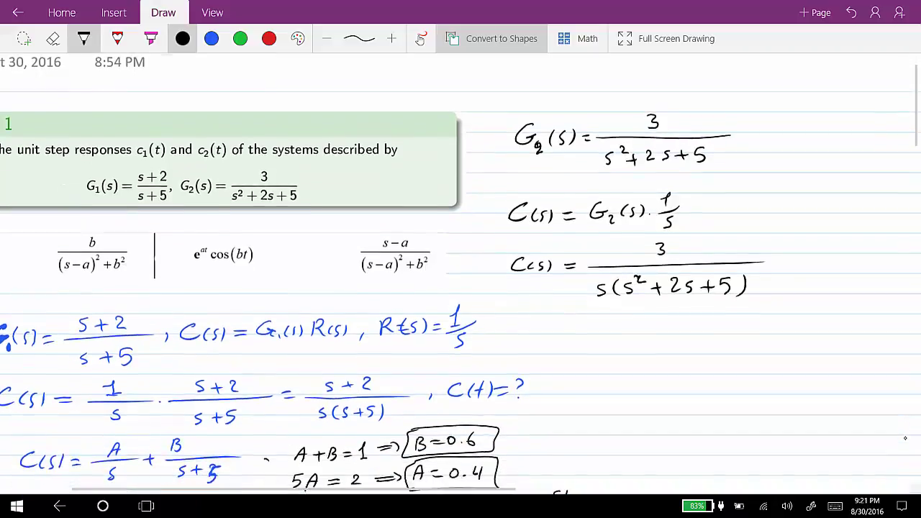
pyautogui.moveTo(812, 239)
pyautogui.mouseDown()
pyautogui.moveTo(801, 252)
pyautogui.moveTo(865, 248)
pyautogui.mouseUp()
# Step: Write C(t)=? and start C(s) = with two fraction bars joined by a plus
pyautogui.click(865, 254)
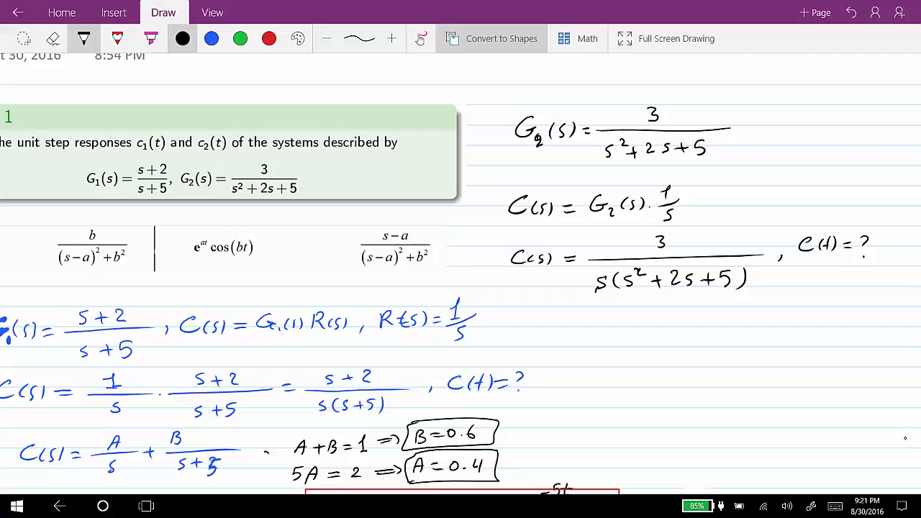
pyautogui.moveTo(571, 322)
pyautogui.mouseDown()
pyautogui.moveTo(569, 333)
pyautogui.moveTo(580, 335)
pyautogui.mouseUp()
pyautogui.moveTo(591, 324)
pyautogui.mouseDown()
pyautogui.moveTo(585, 332)
pyautogui.moveTo(596, 335)
pyautogui.mouseUp()
pyautogui.moveTo(606, 326); pyautogui.dragTo(740, 327)
pyautogui.moveTo(734, 322)
pyautogui.mouseDown()
pyautogui.moveTo(735, 334)
pyautogui.moveTo(911, 326)
pyautogui.mouseUp()
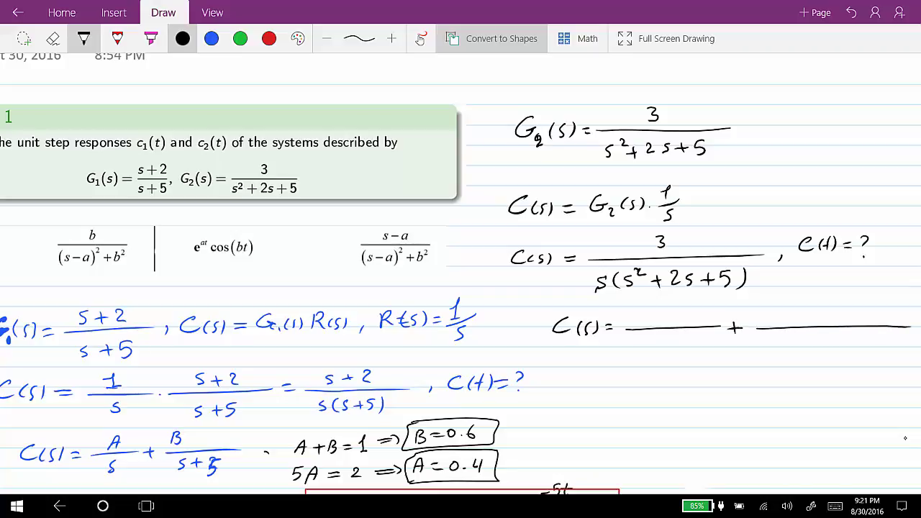
# Step: Write the denominators s and s²+2s+5 under the two empty fractions
pyautogui.moveTo(666, 337); pyautogui.dragTo(658, 351)
pyautogui.moveTo(778, 342)
pyautogui.mouseDown()
pyautogui.moveTo(774, 355)
pyautogui.moveTo(806, 347)
pyautogui.mouseUp()
pyautogui.moveTo(800, 342)
pyautogui.mouseDown()
pyautogui.moveTo(800, 354)
pyautogui.moveTo(823, 352)
pyautogui.mouseUp()
pyautogui.moveTo(832, 343); pyautogui.dragTo(829, 352)
pyautogui.moveTo(842, 346)
pyautogui.mouseDown()
pyautogui.moveTo(854, 346)
pyautogui.moveTo(848, 353)
pyautogui.mouseUp()
pyautogui.moveTo(870, 338); pyautogui.dragTo(859, 353)
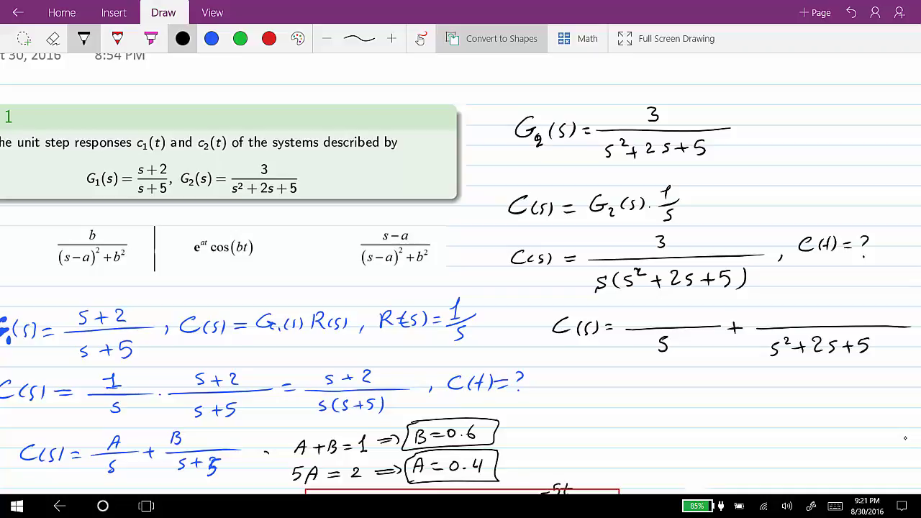
pyautogui.click(211, 38)
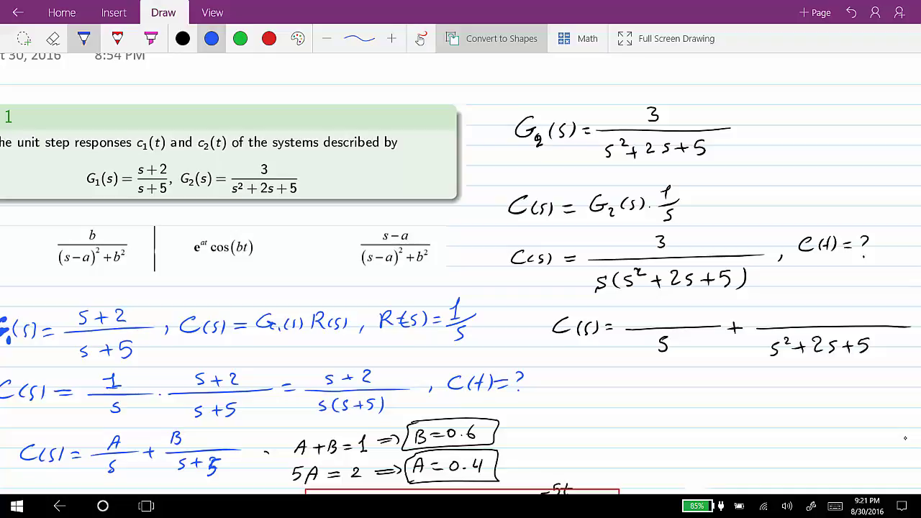
# Step: Fill the numerators in blue ink: A over s and Bs+D over s²+2s+5
pyautogui.moveTo(655, 321); pyautogui.dragTo(671, 321)
pyautogui.moveTo(772, 303)
pyautogui.mouseDown()
pyautogui.moveTo(773, 317)
pyautogui.moveTo(787, 318)
pyautogui.mouseUp()
pyautogui.moveTo(799, 312); pyautogui.dragTo(826, 316)
pyautogui.moveTo(826, 301); pyautogui.dragTo(828, 315)
pyautogui.scroll(-1, 905, 438)
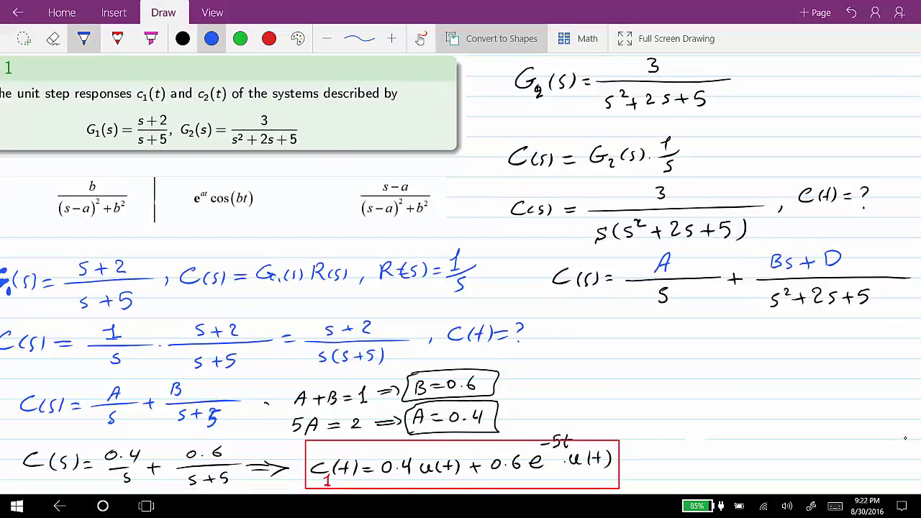
# Step: Write the coefficient equations A + B = 0 and 2A + D = 0 below the fractions
pyautogui.moveTo(607, 355); pyautogui.dragTo(641, 345)
pyautogui.moveTo(634, 339)
pyautogui.mouseDown()
pyautogui.moveTo(634, 355)
pyautogui.moveTo(647, 343)
pyautogui.moveTo(648, 352)
pyautogui.mouseUp()
pyautogui.moveTo(671, 343); pyautogui.dragTo(696, 333)
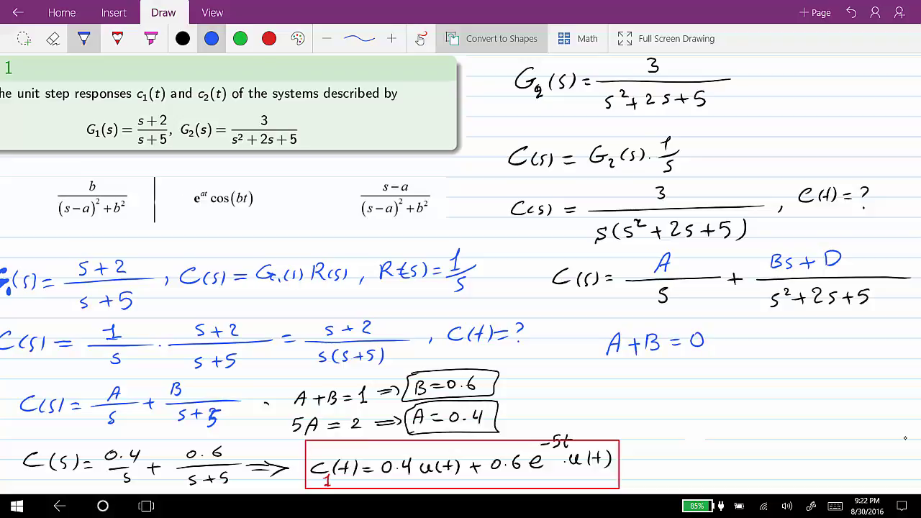
pyautogui.moveTo(610, 370)
pyautogui.mouseDown()
pyautogui.moveTo(620, 382)
pyautogui.moveTo(662, 373)
pyautogui.mouseUp()
pyautogui.moveTo(656, 366)
pyautogui.mouseDown()
pyautogui.moveTo(656, 383)
pyautogui.moveTo(704, 367)
pyautogui.mouseUp()
pyautogui.moveTo(692, 374); pyautogui.dragTo(713, 365)
# Step: Write 5A = 3 ⇒ A = 0.6 and box the result
pyautogui.moveTo(632, 396)
pyautogui.mouseDown()
pyautogui.moveTo(622, 411)
pyautogui.moveTo(650, 396)
pyautogui.moveTo(655, 412)
pyautogui.mouseUp()
pyautogui.moveTo(646, 405); pyautogui.dragTo(681, 402)
pyautogui.moveTo(670, 408); pyautogui.dragTo(735, 401)
pyautogui.moveTo(713, 405)
pyautogui.mouseDown()
pyautogui.moveTo(774, 407)
pyautogui.moveTo(775, 398)
pyautogui.mouseUp()
pyautogui.moveTo(784, 394); pyautogui.dragTo(794, 393)
pyautogui.moveTo(785, 400); pyautogui.dragTo(805, 392)
pyautogui.moveTo(815, 398); pyautogui.dragTo(822, 398)
pyautogui.moveTo(758, 382)
pyautogui.mouseDown()
pyautogui.moveTo(844, 377)
pyautogui.moveTo(792, 419)
pyautogui.moveTo(756, 380)
pyautogui.mouseUp()
# Step: Solve A + B = 0 to give B = −0.6 and box it
pyautogui.moveTo(714, 337); pyautogui.dragTo(731, 341)
pyautogui.moveTo(731, 332)
pyautogui.mouseDown()
pyautogui.moveTo(731, 343)
pyautogui.moveTo(763, 339)
pyautogui.mouseUp()
pyautogui.moveTo(772, 332); pyautogui.dragTo(831, 334)
pyautogui.moveTo(845, 326); pyautogui.dragTo(841, 333)
pyautogui.moveTo(753, 318)
pyautogui.mouseDown()
pyautogui.moveTo(855, 330)
pyautogui.moveTo(753, 346)
pyautogui.moveTo(750, 316)
pyautogui.mouseUp()
# Step: Solve 2A + D = 0 to give D = −1.2 and box it
pyautogui.moveTo(733, 366); pyautogui.dragTo(745, 366)
pyautogui.moveTo(733, 370); pyautogui.dragTo(770, 372)
pyautogui.moveTo(788, 362); pyautogui.dragTo(794, 362)
pyautogui.moveTo(787, 366); pyautogui.dragTo(856, 364)
pyautogui.click(835, 366)
pyautogui.moveTo(758, 357)
pyautogui.mouseDown()
pyautogui.moveTo(862, 345)
pyautogui.moveTo(760, 375)
pyautogui.moveTo(759, 354)
pyautogui.mouseUp()
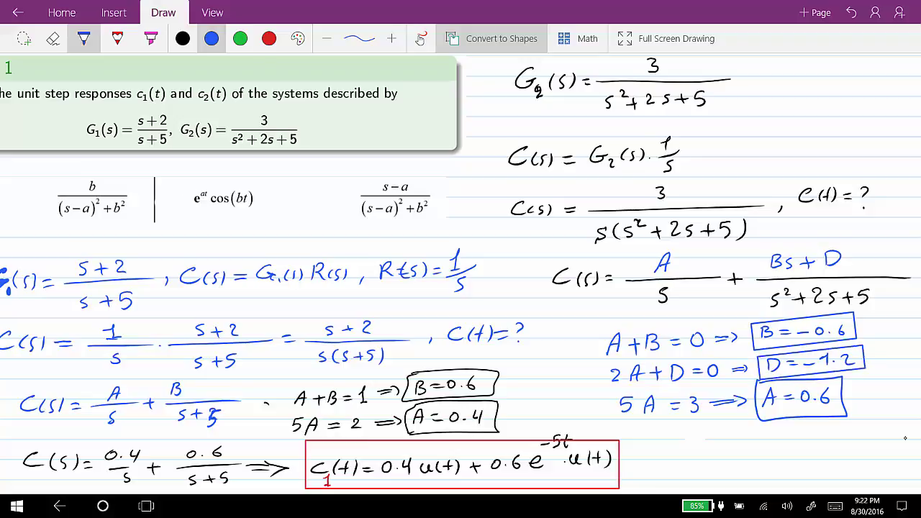
# Step: In black ink, write C(s) = 0.6/s below the solved coefficients
pyautogui.scroll(-1, 460, 271)
pyautogui.scroll(-1, 461, 271)
pyautogui.hscroll(1, 460, 271)
pyautogui.scroll(-1, 461, 271)
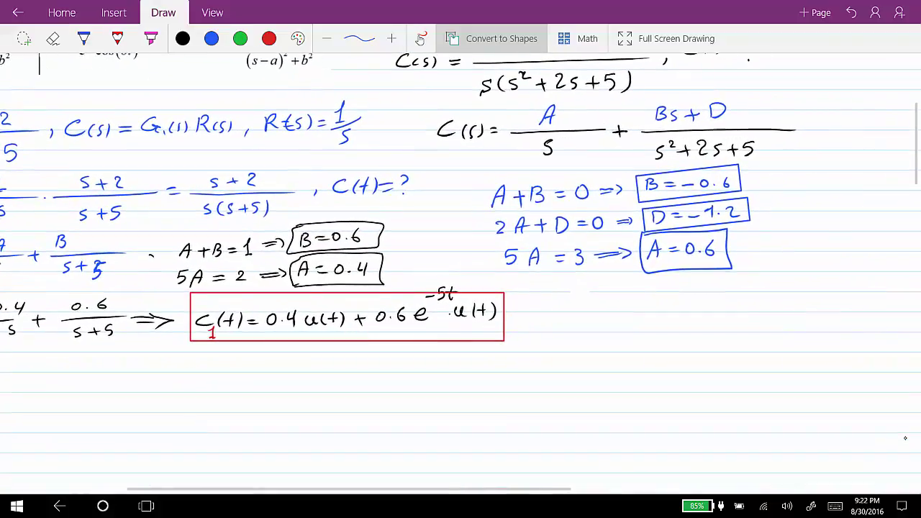
pyautogui.click(84, 38)
pyautogui.click(182, 39)
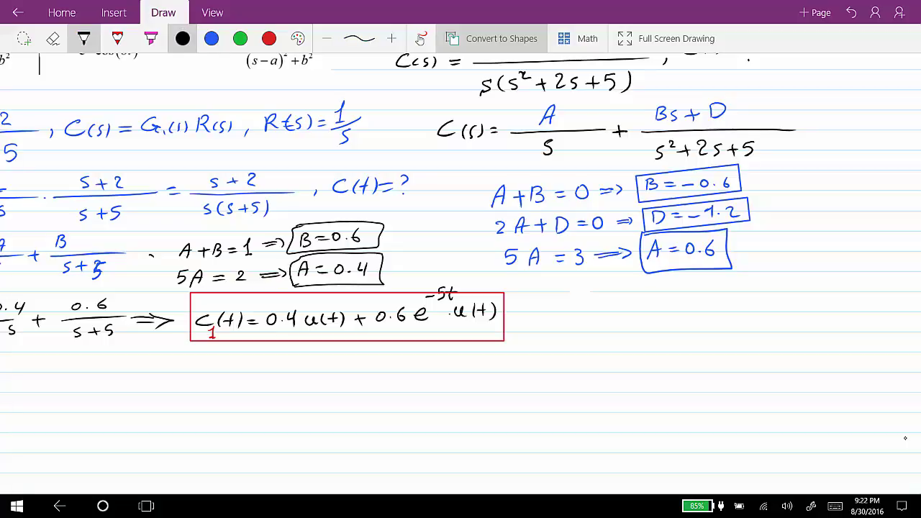
pyautogui.moveTo(562, 302); pyautogui.dragTo(563, 316)
pyautogui.moveTo(580, 305)
pyautogui.mouseDown()
pyautogui.moveTo(579, 318)
pyautogui.moveTo(600, 318)
pyautogui.mouseUp()
pyautogui.moveTo(610, 309); pyautogui.dragTo(619, 309)
pyautogui.moveTo(610, 315); pyautogui.dragTo(719, 312)
pyautogui.moveTo(653, 292)
pyautogui.mouseDown()
pyautogui.moveTo(649, 303)
pyautogui.moveTo(655, 293)
pyautogui.moveTo(675, 298)
pyautogui.moveTo(660, 337)
pyautogui.mouseUp()
pyautogui.click(662, 301)
# Step: Add + and the second numerator −0.6s+1.2
pyautogui.moveTo(723, 311); pyautogui.dragTo(737, 312)
pyautogui.moveTo(731, 306)
pyautogui.mouseDown()
pyautogui.moveTo(731, 317)
pyautogui.moveTo(869, 313)
pyautogui.mouseUp()
pyautogui.moveTo(747, 296); pyautogui.dragTo(789, 297)
pyautogui.click(784, 302)
pyautogui.moveTo(802, 292)
pyautogui.mouseDown()
pyautogui.moveTo(800, 303)
pyautogui.moveTo(827, 301)
pyautogui.moveTo(821, 306)
pyautogui.mouseUp()
pyautogui.moveTo(833, 294); pyautogui.dragTo(862, 304)
pyautogui.click(846, 302)
# Step: Write the second denominator s²+2s+5
pyautogui.moveTo(760, 330); pyautogui.dragTo(757, 341)
pyautogui.moveTo(771, 324); pyautogui.dragTo(782, 332)
pyautogui.moveTo(780, 336); pyautogui.dragTo(816, 340)
pyautogui.moveTo(828, 334)
pyautogui.mouseDown()
pyautogui.moveTo(842, 334)
pyautogui.moveTo(836, 342)
pyautogui.moveTo(847, 327)
pyautogui.mouseUp()
pyautogui.moveTo(847, 327); pyautogui.dragTo(848, 341)
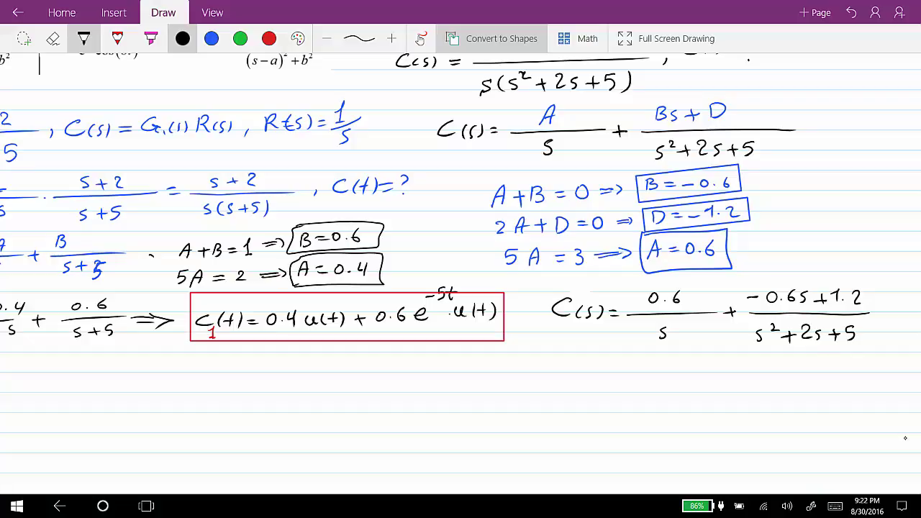
pyautogui.click(268, 38)
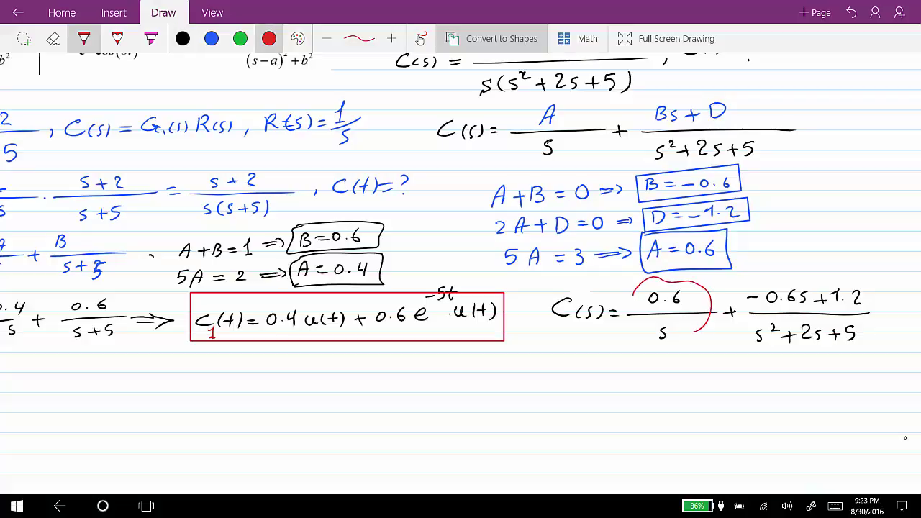